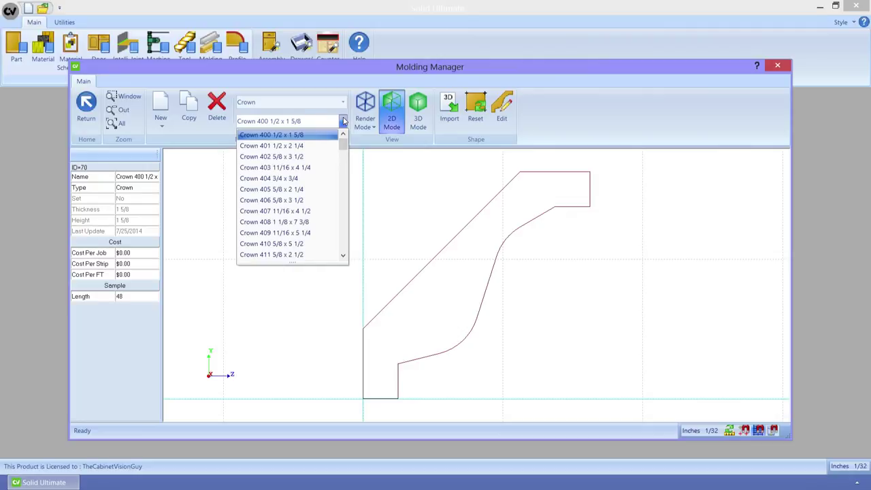
- Display the Crown 400 1/2 x 1 5/8 molding as a shaded 3D model and inspect it from different angles
left_click(344, 121)
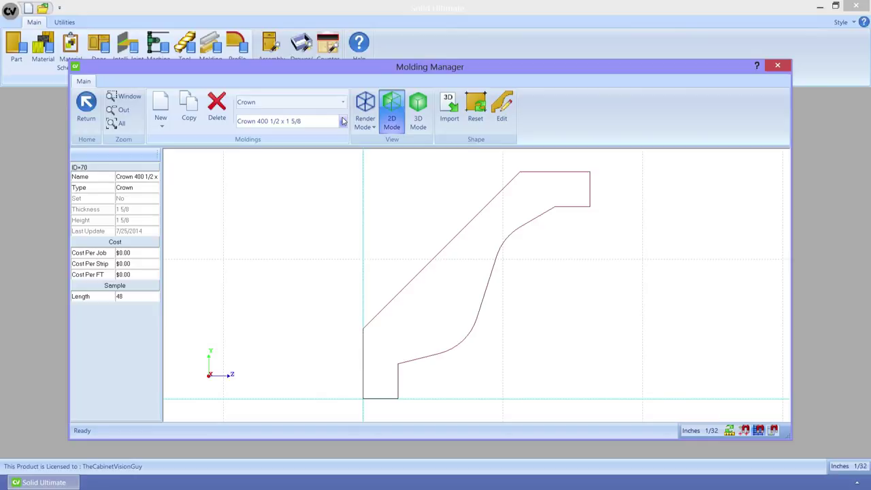
left_click(414, 110)
middle_click_drag(481, 238, 337, 187)
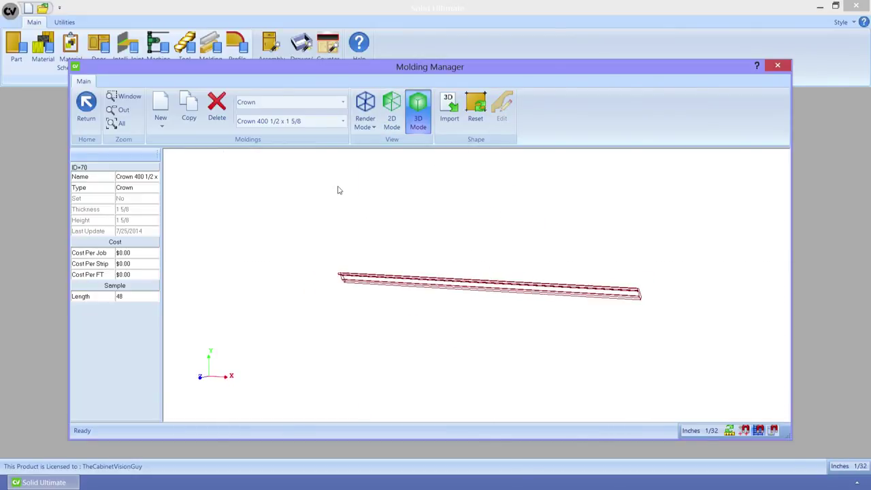
left_click(366, 128)
left_click(372, 173)
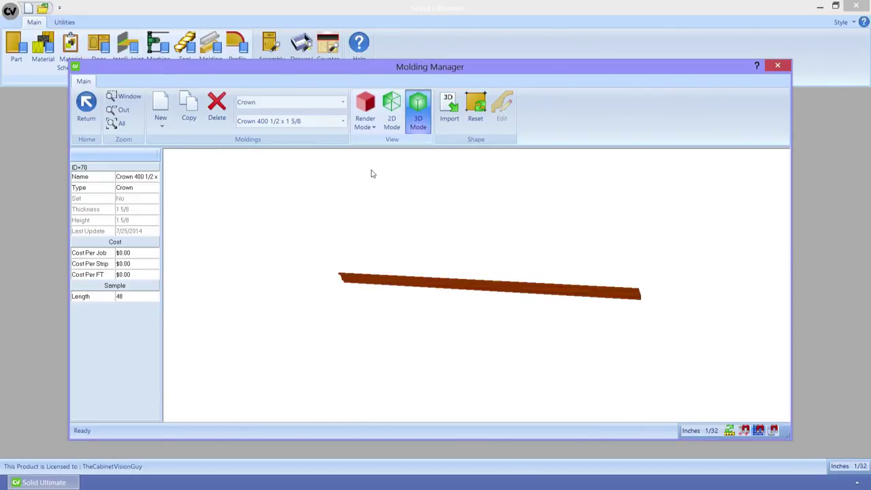
middle_click_drag(424, 234, 456, 235)
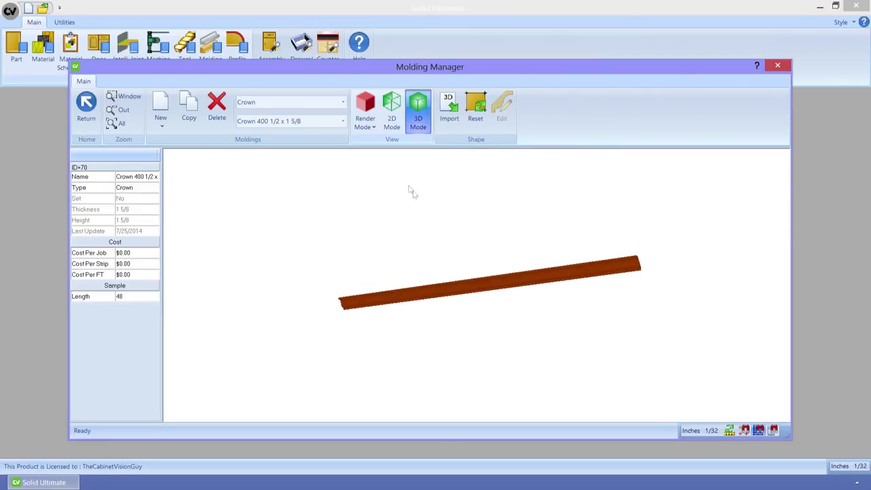
- Return the crown molding to its 2D profile and look at its outline in the shape editor
left_click(391, 126)
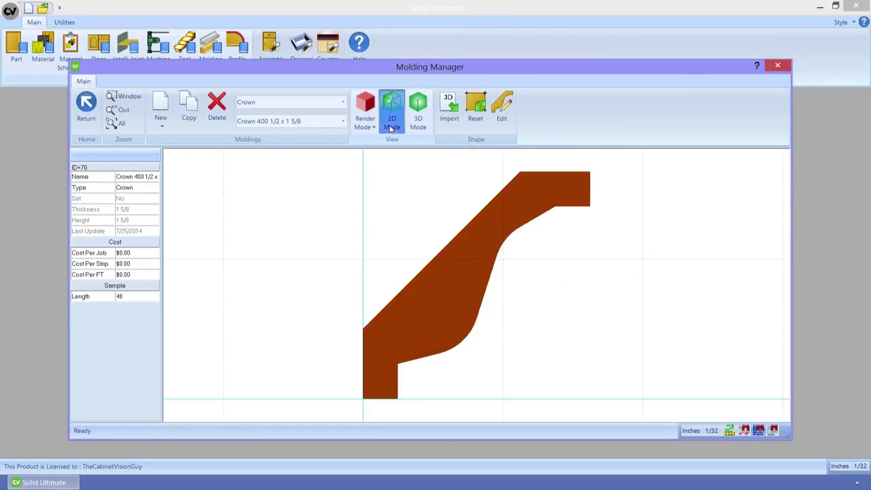
left_click(499, 108)
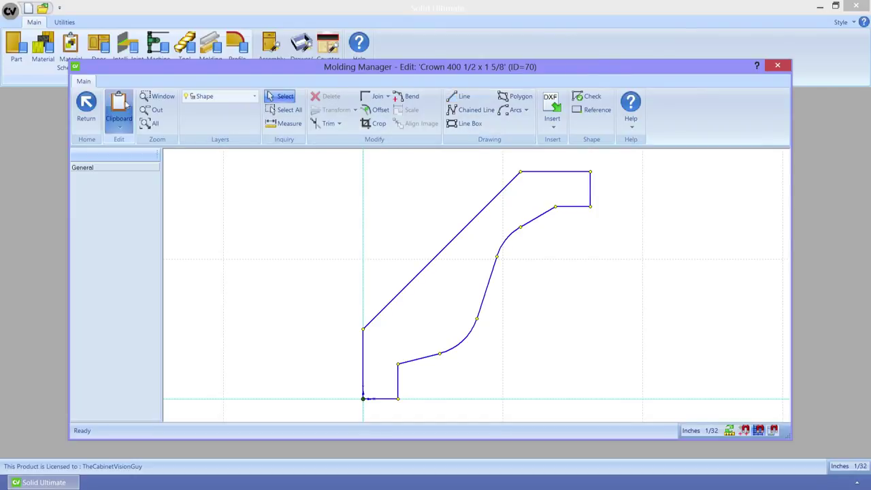
left_click(87, 106)
- Create a new crown molding named Egg and Dart
left_click(160, 112)
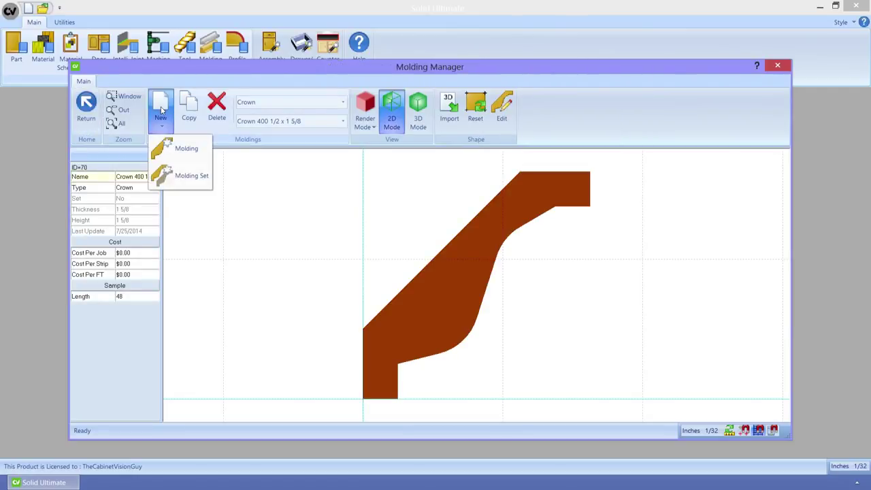
left_click(167, 144)
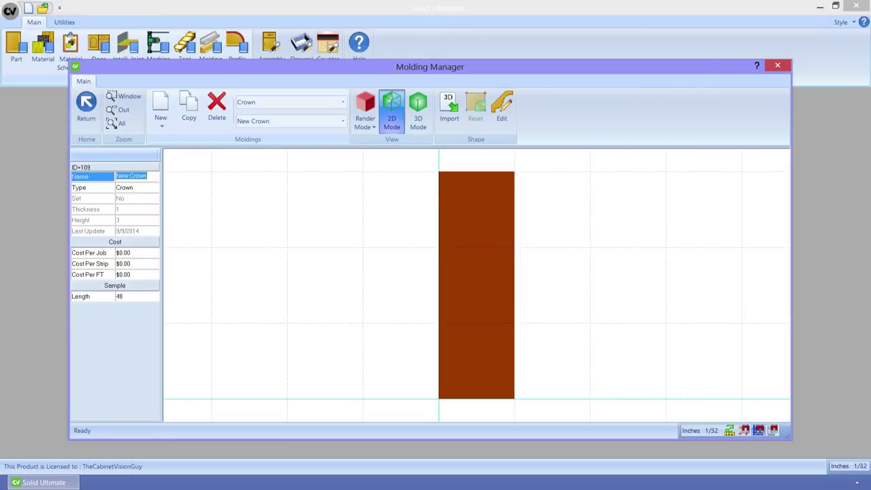
type("Egg and Dart")
key("Return")
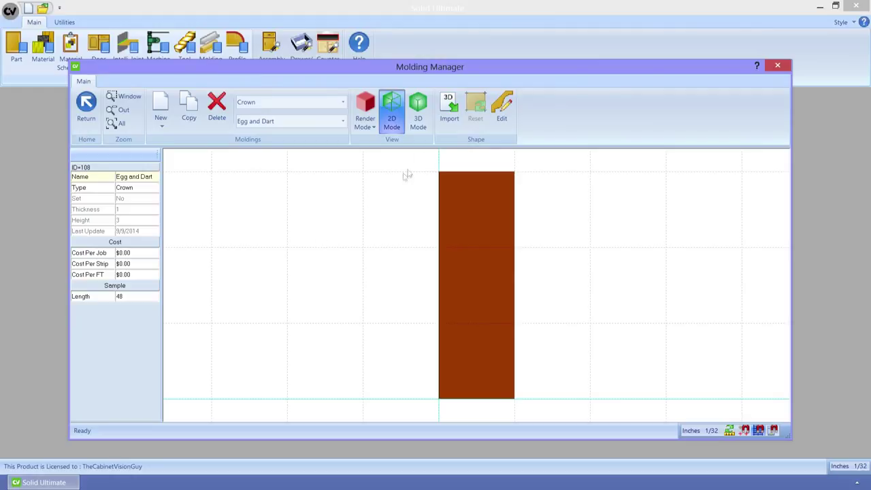
- Replace the new molding's shape with the SketchUp model Egg and Dart with Dental.skp, flipped about X, and show its 2D profile
left_click(455, 120)
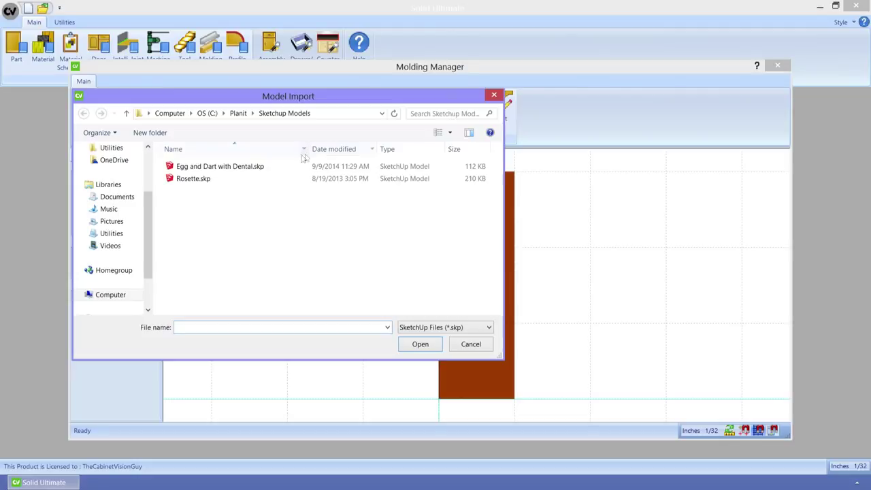
left_click(268, 167)
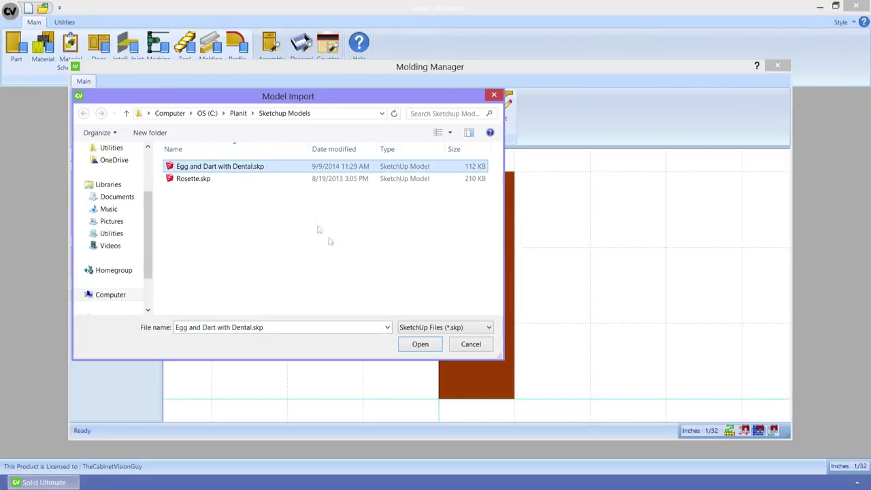
left_click(417, 343)
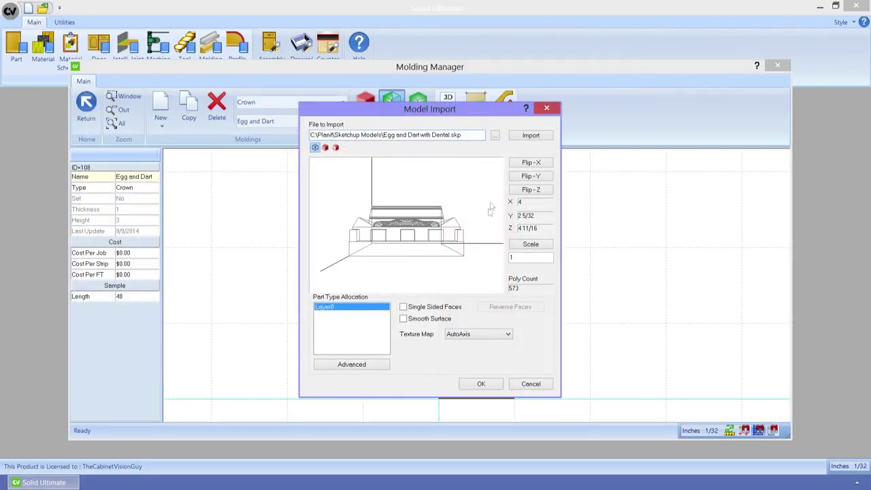
left_click(515, 164)
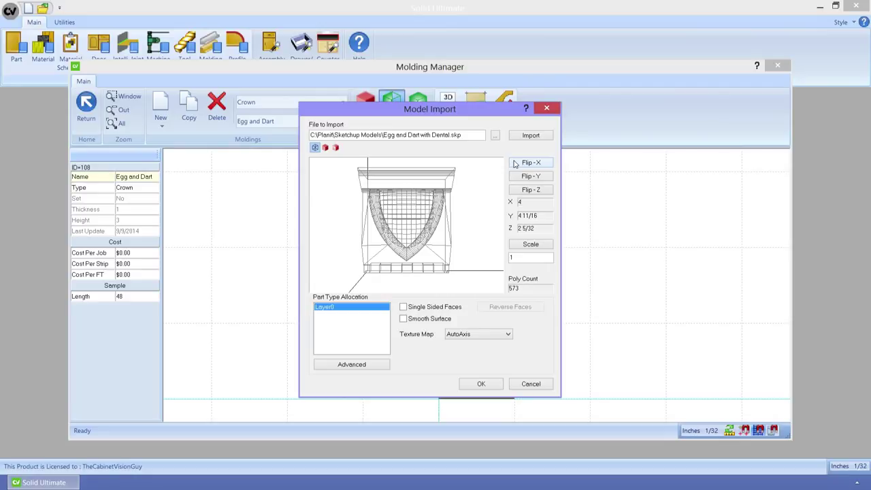
left_click(481, 384)
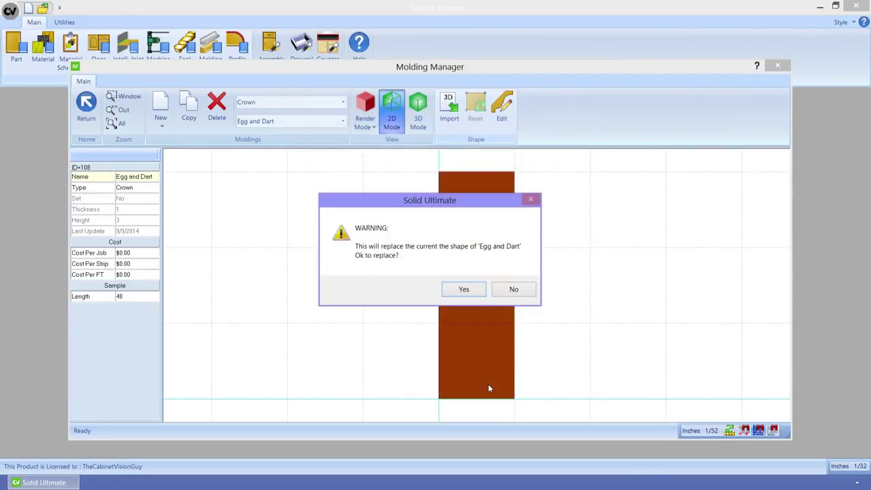
left_click(469, 291)
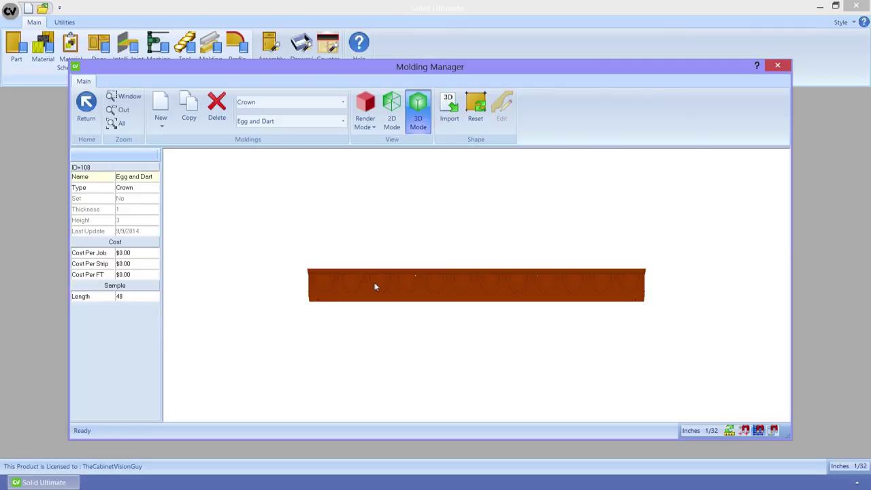
left_click(391, 120)
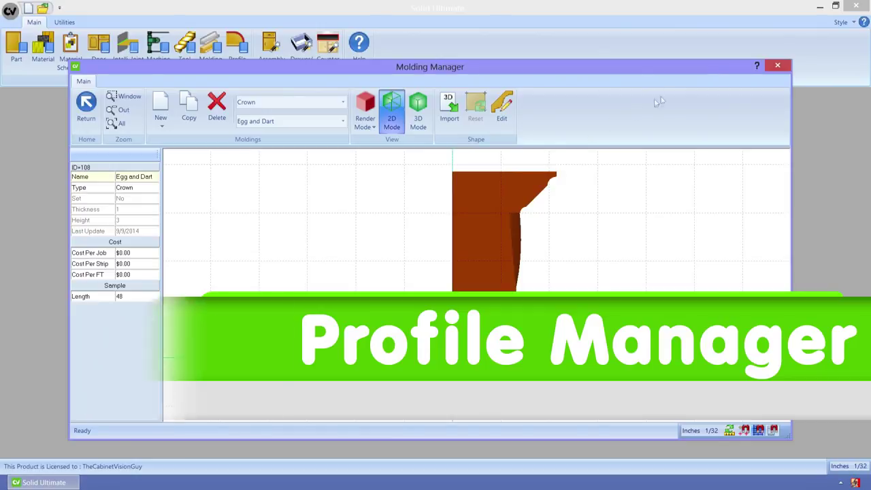
- Leave the Molding Manager and open the Profile Manager to look at the available profile types
left_click(778, 66)
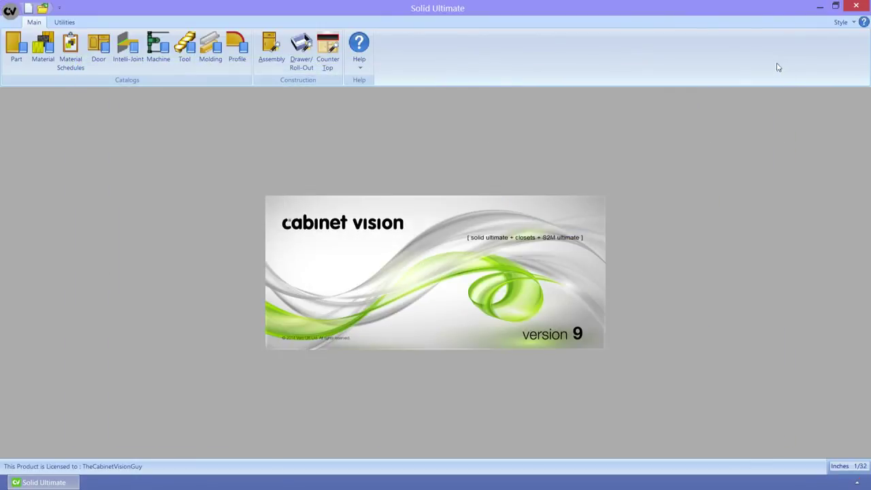
left_click(238, 49)
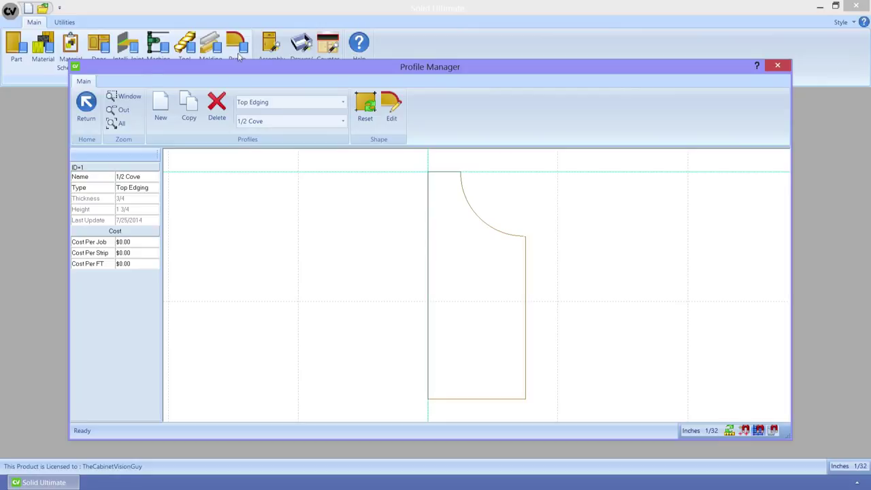
left_click(343, 102)
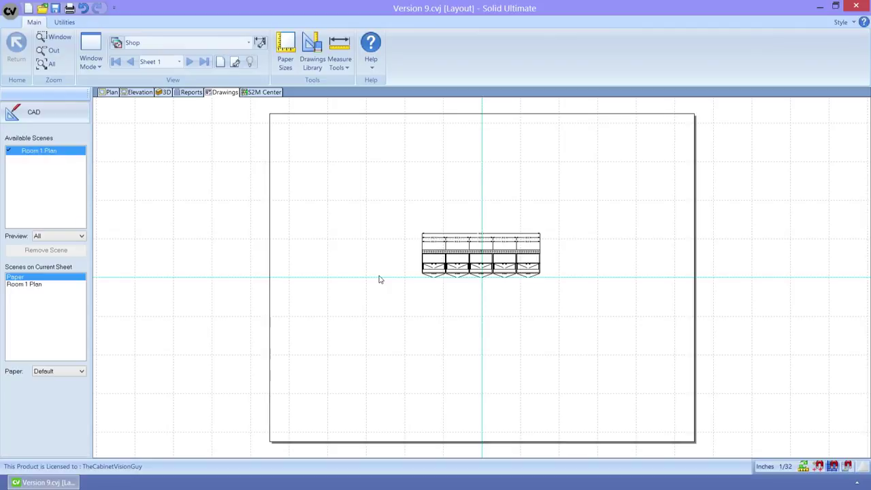
- Enlarge the Room 1 Plan scene on Sheet 1 of the shop drawings to more than twice its size
left_click(448, 254)
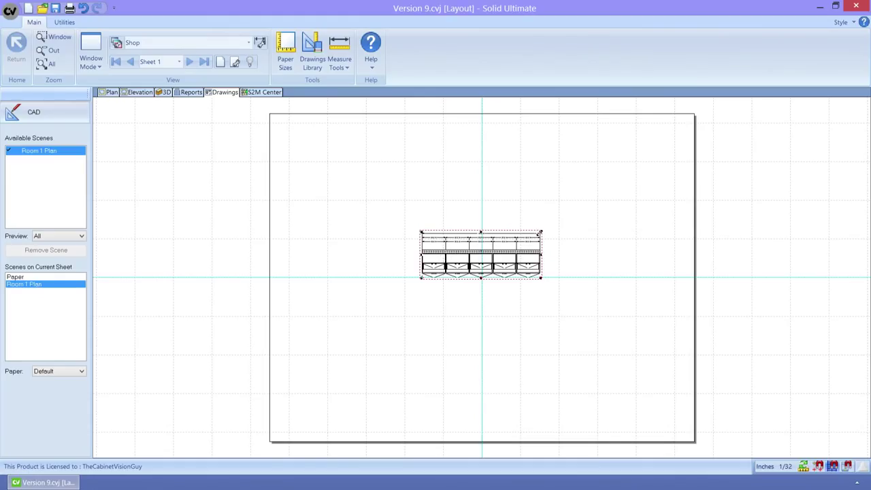
left_click_drag(540, 232, 598, 209)
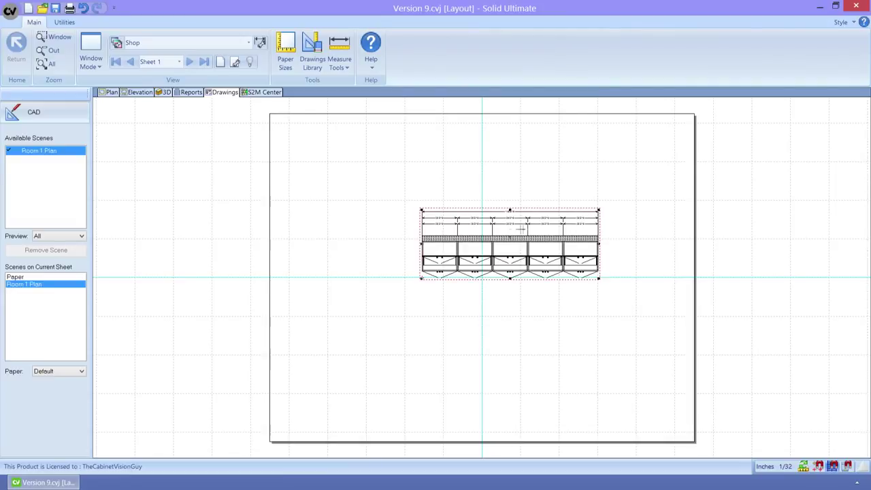
left_click_drag(509, 209, 509, 176)
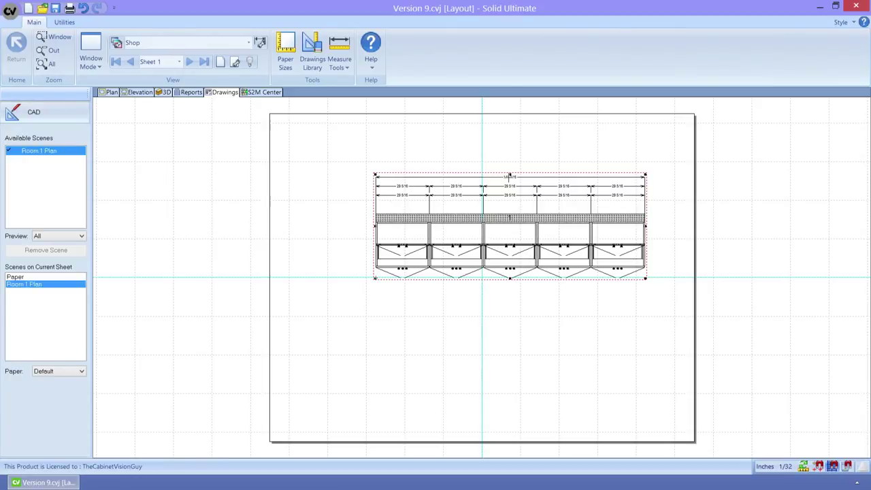
- Open the Arrow-North symbol from the Arrows & Markers category of the Drawings Library for editing
left_click(318, 65)
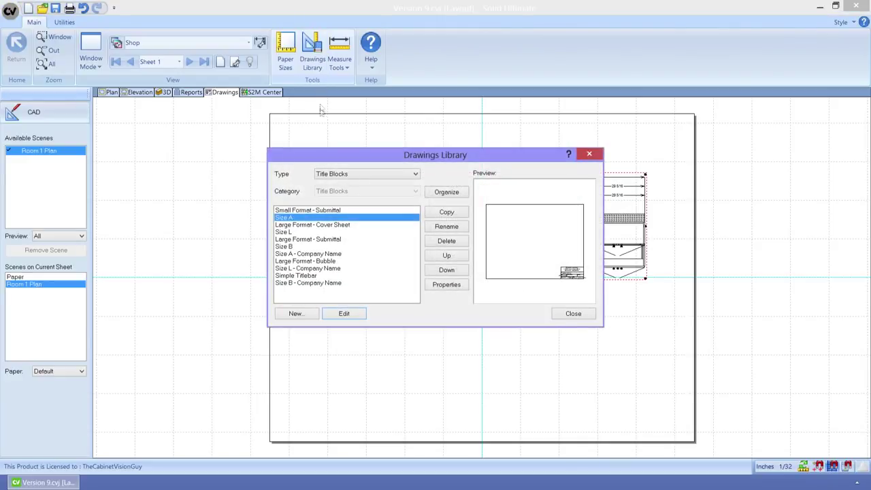
left_click(345, 178)
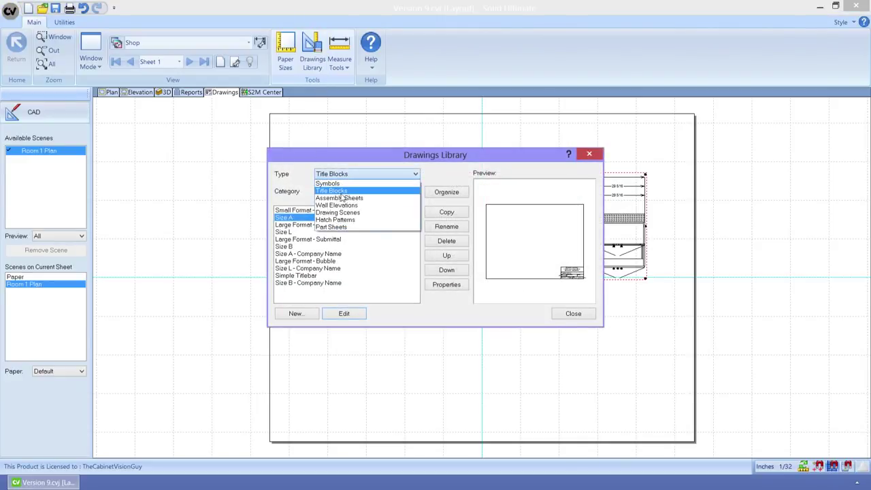
left_click(333, 183)
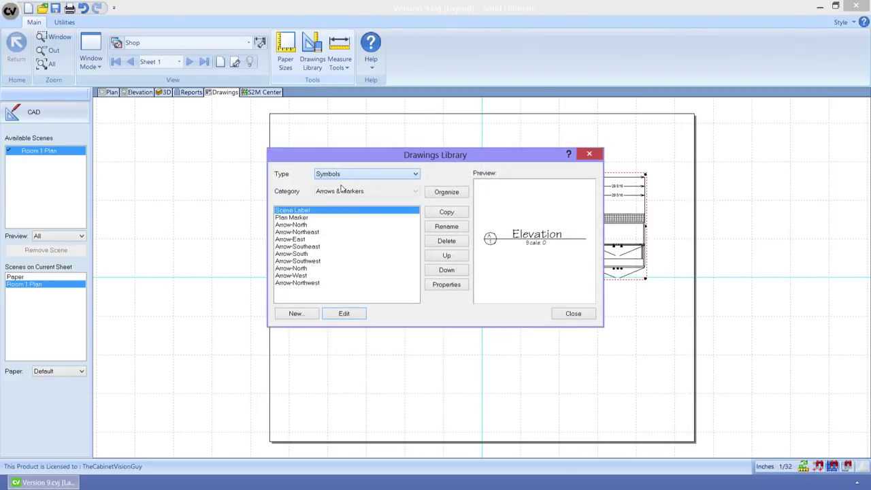
left_click(306, 225)
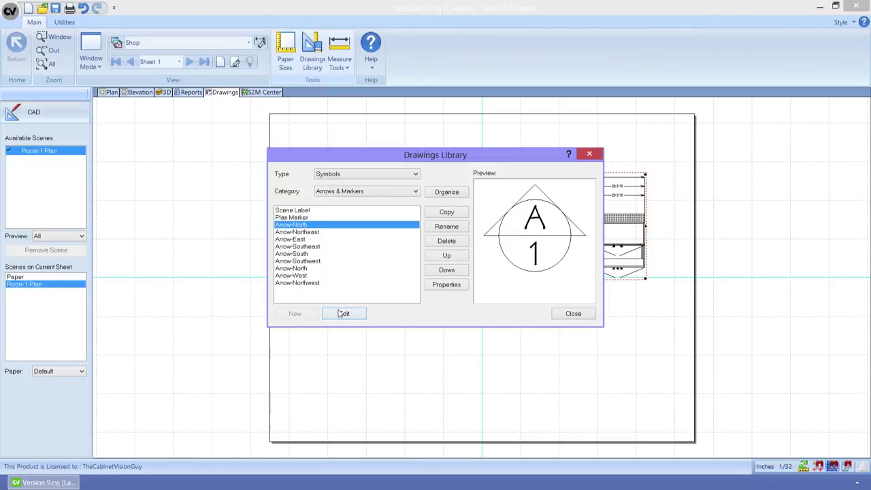
left_click(340, 314)
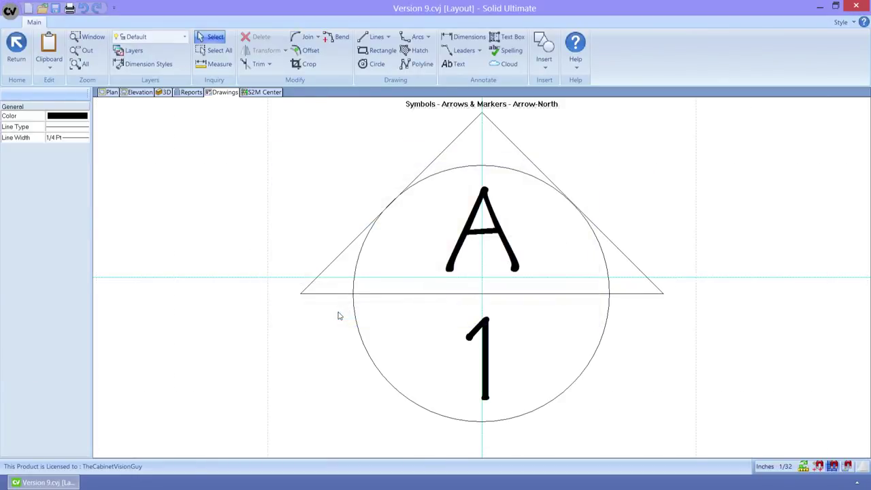